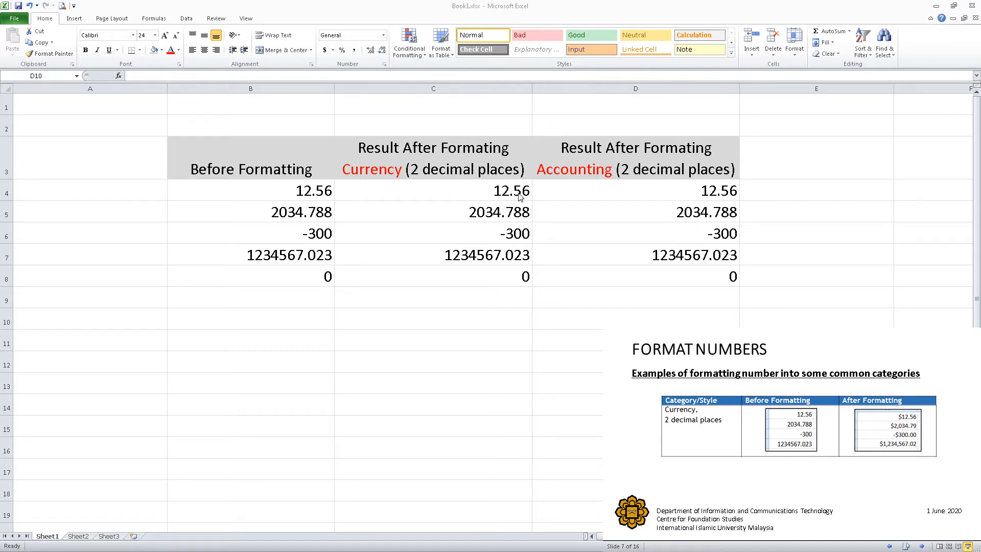
# Format cell C4 as Currency with 2 decimal places and the $ symbol.
pyautogui.doubleClick(499, 191)
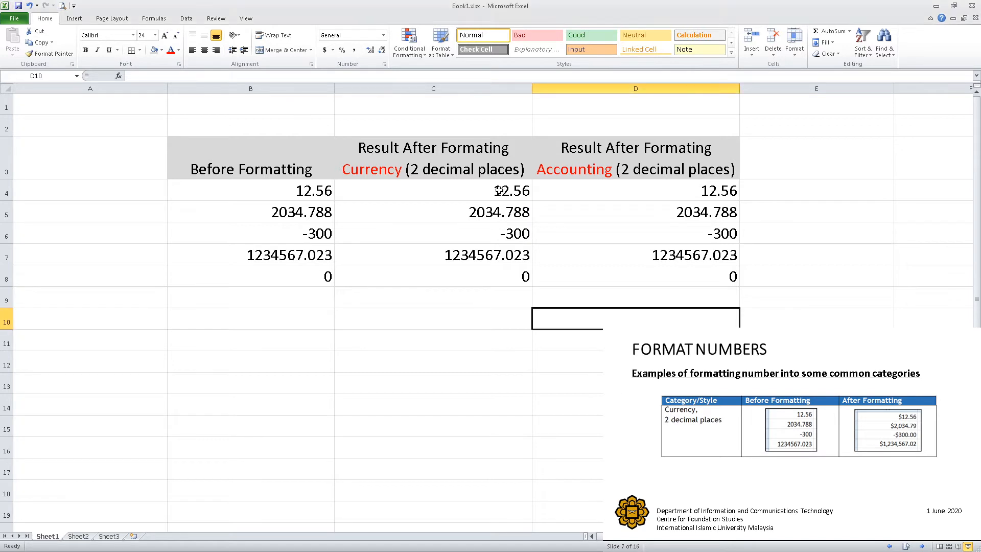
pyautogui.click(500, 191)
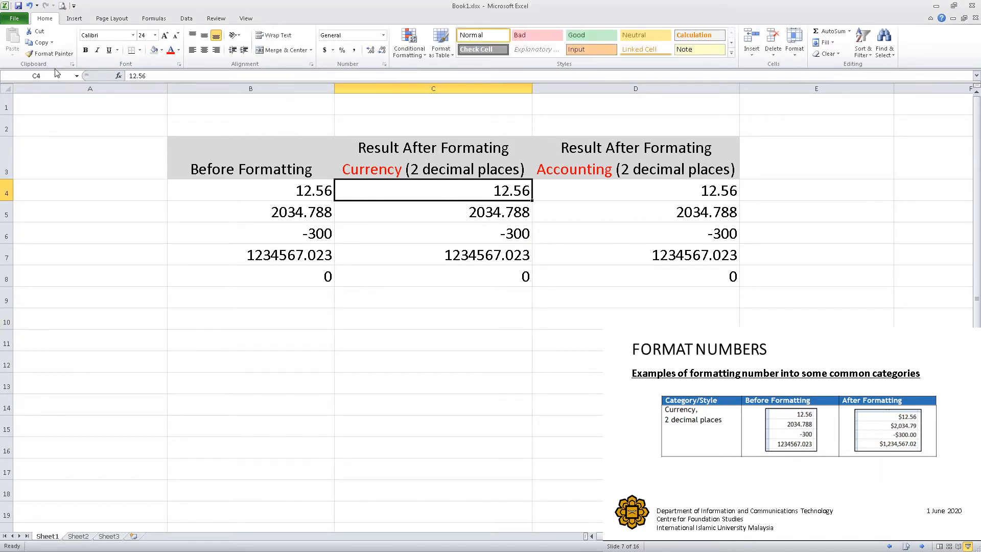
pyautogui.rightClick(405, 194)
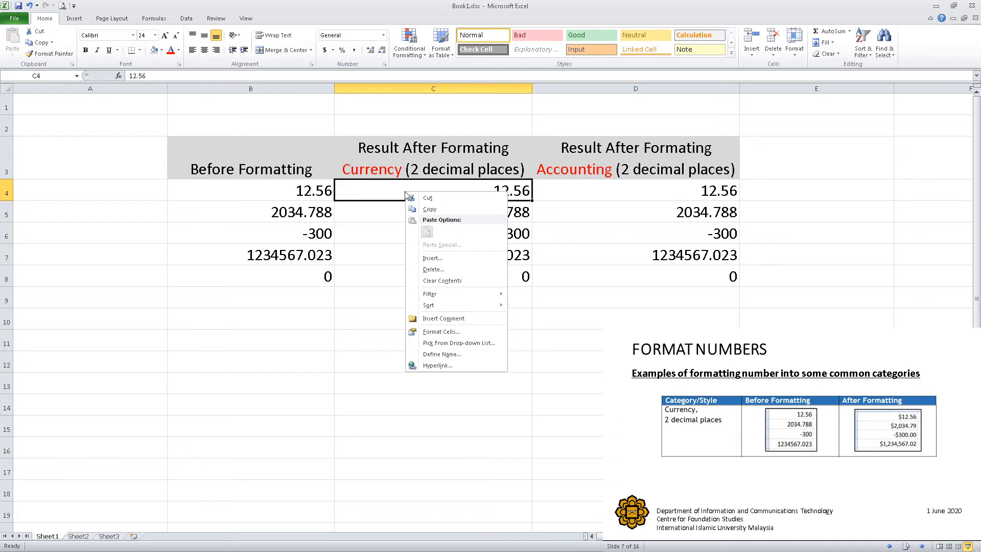
pyautogui.click(458, 332)
pyautogui.moveTo(409, 214); pyautogui.dragTo(304, 297)
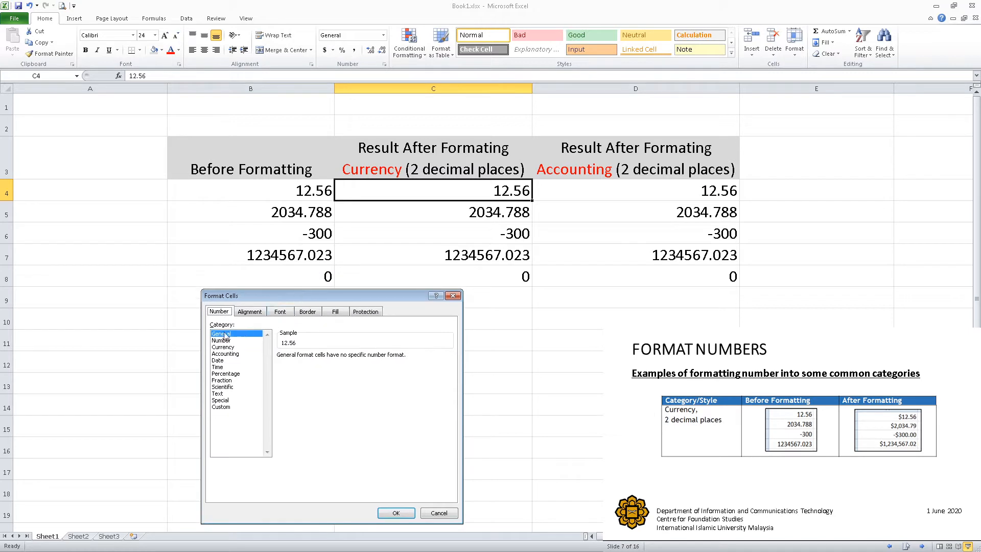
pyautogui.click(224, 347)
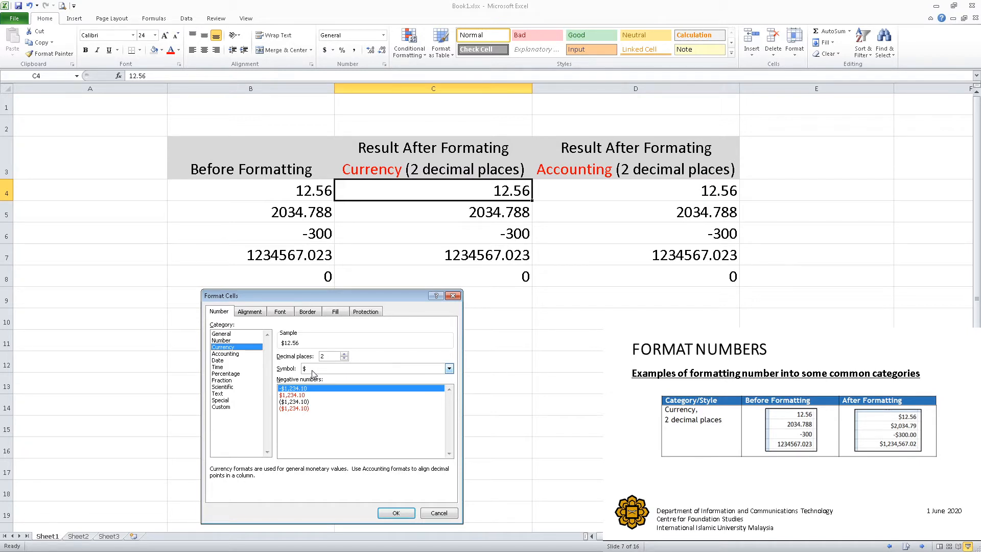
pyautogui.click(385, 512)
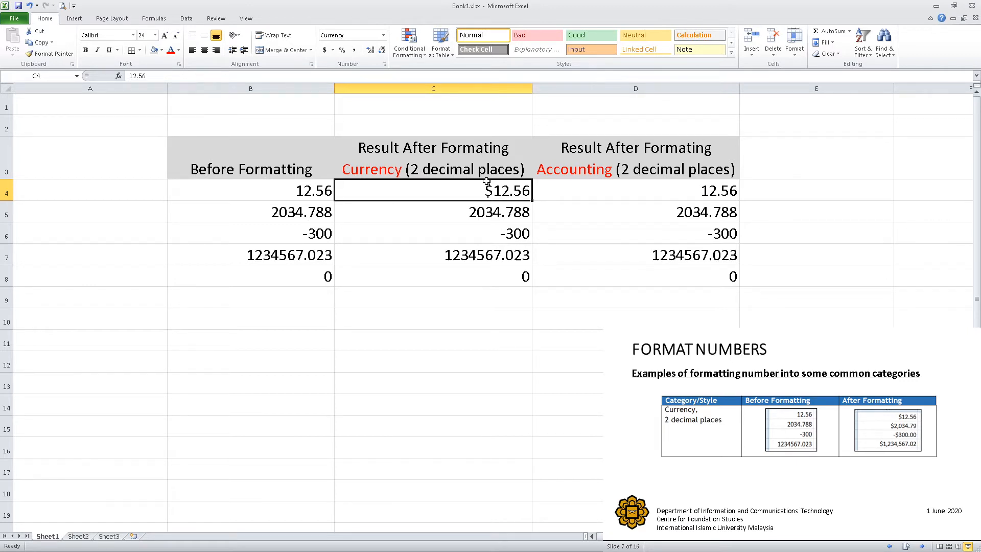
# Open the cell formatting settings for C5 and choose the Currency category with 2 decimal places.
pyautogui.click(494, 214)
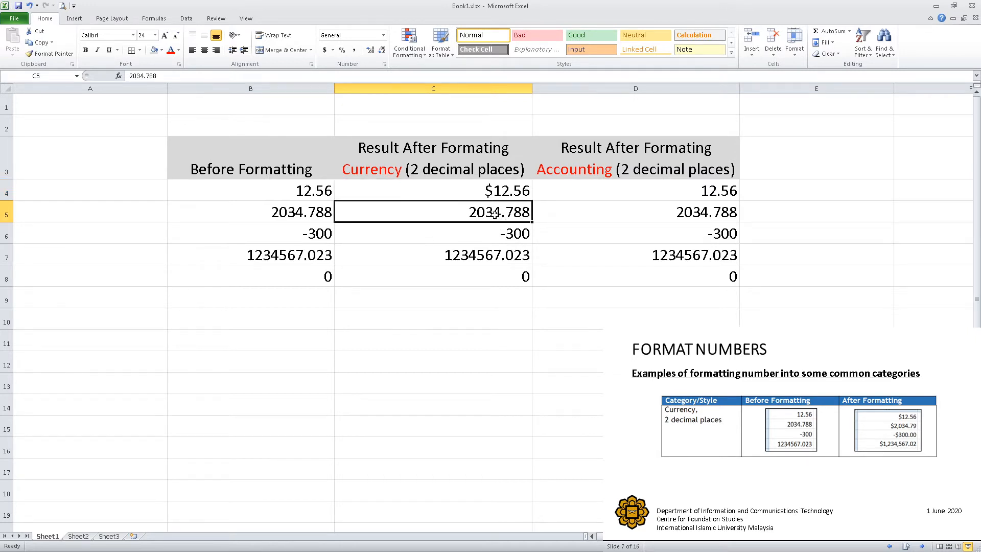
pyautogui.rightClick(493, 214)
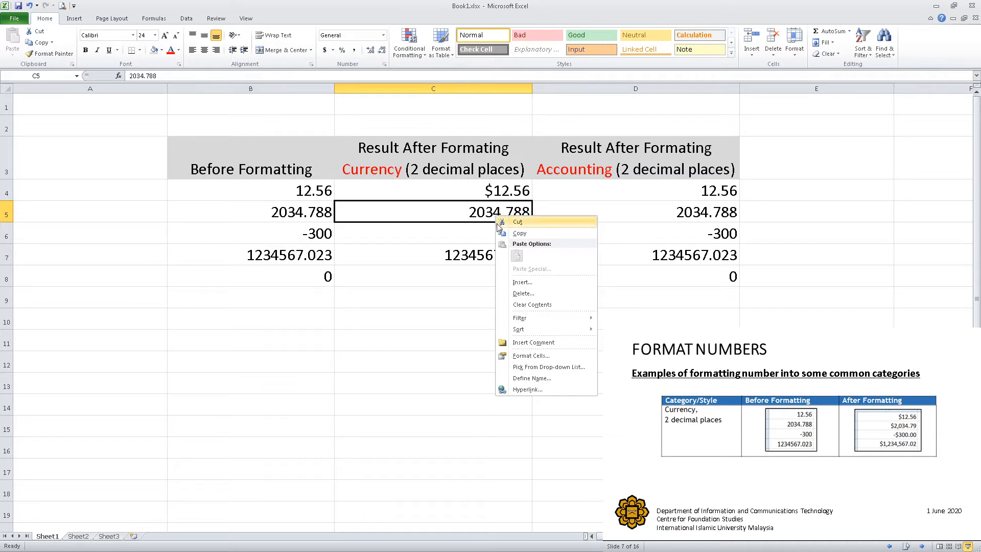
pyautogui.click(517, 354)
pyautogui.moveTo(481, 242); pyautogui.dragTo(314, 298)
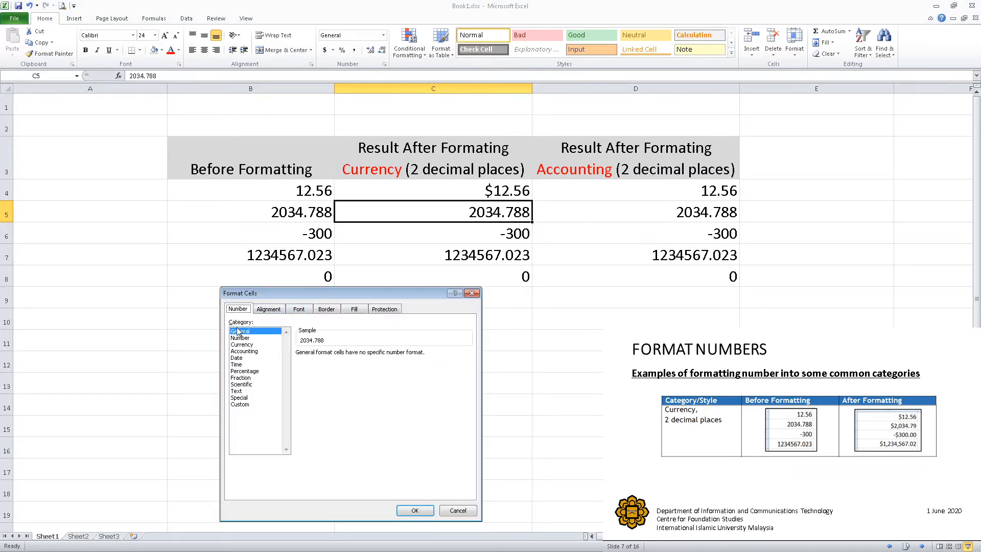
pyautogui.click(241, 346)
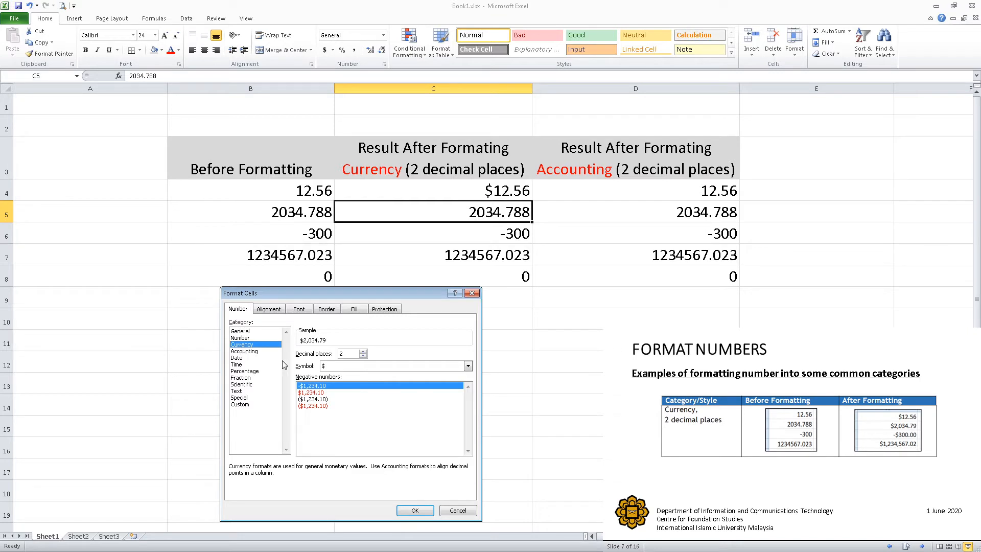
# Set the currency symbol for C5 to RM English (Malaysia) and apply the format.
pyautogui.click(335, 367)
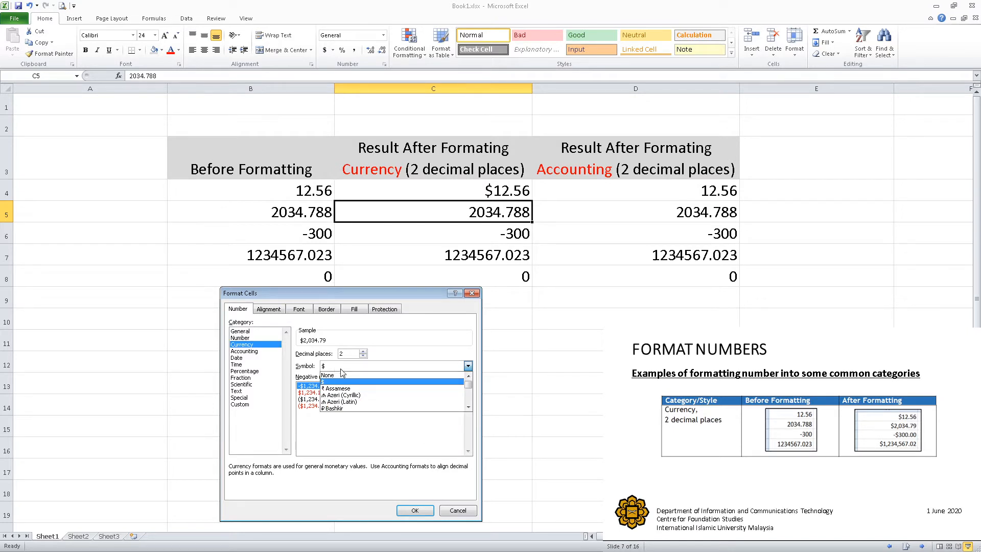
pyautogui.moveTo(468, 384)
pyautogui.mouseDown()
pyautogui.moveTo(468, 407)
pyautogui.moveTo(468, 389)
pyautogui.mouseUp()
pyautogui.click(469, 407)
pyautogui.click(469, 408)
pyautogui.click(468, 407)
pyautogui.click(469, 407)
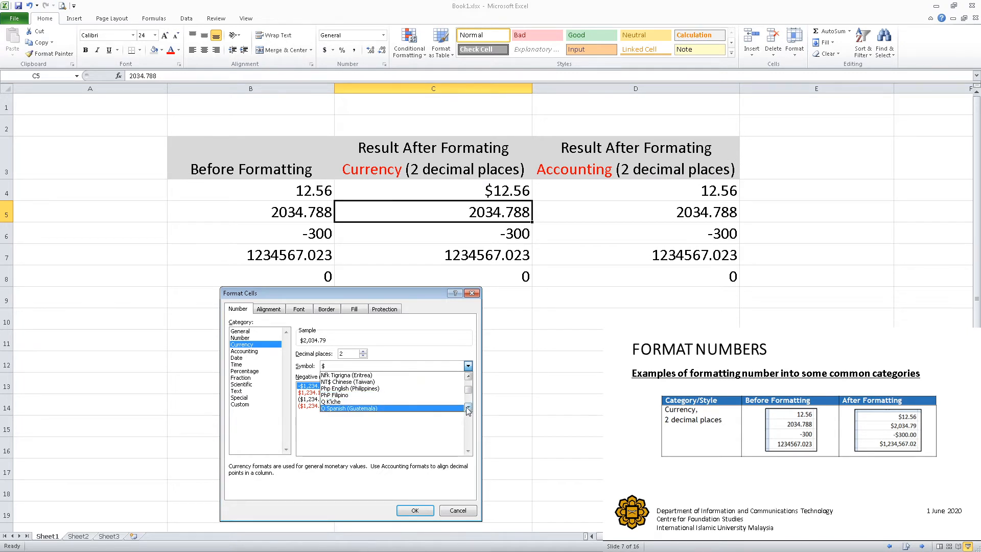
pyautogui.click(468, 407)
pyautogui.click(469, 407)
pyautogui.click(469, 407)
pyautogui.click(468, 407)
pyautogui.click(468, 407)
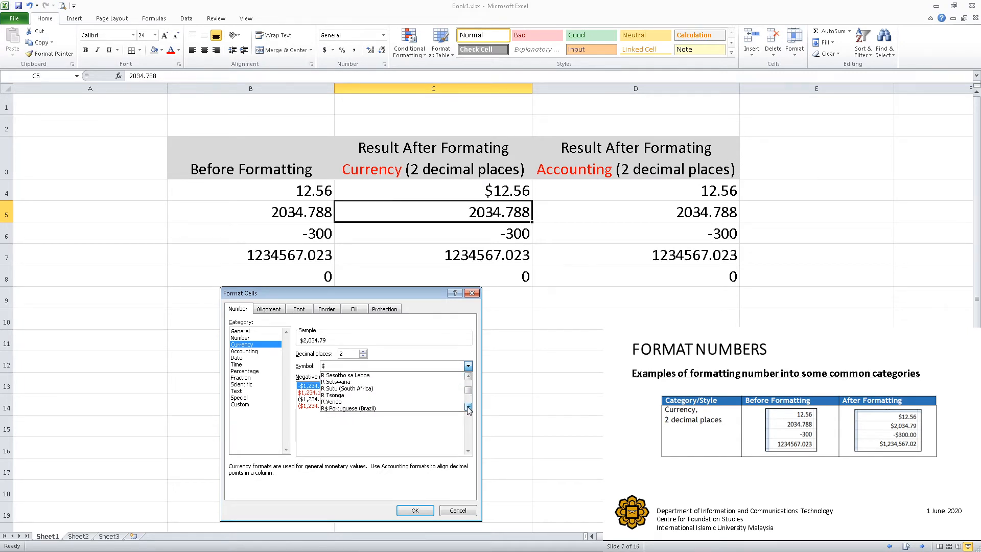
pyautogui.click(468, 408)
pyautogui.click(468, 407)
pyautogui.click(469, 407)
pyautogui.click(468, 407)
pyautogui.click(393, 396)
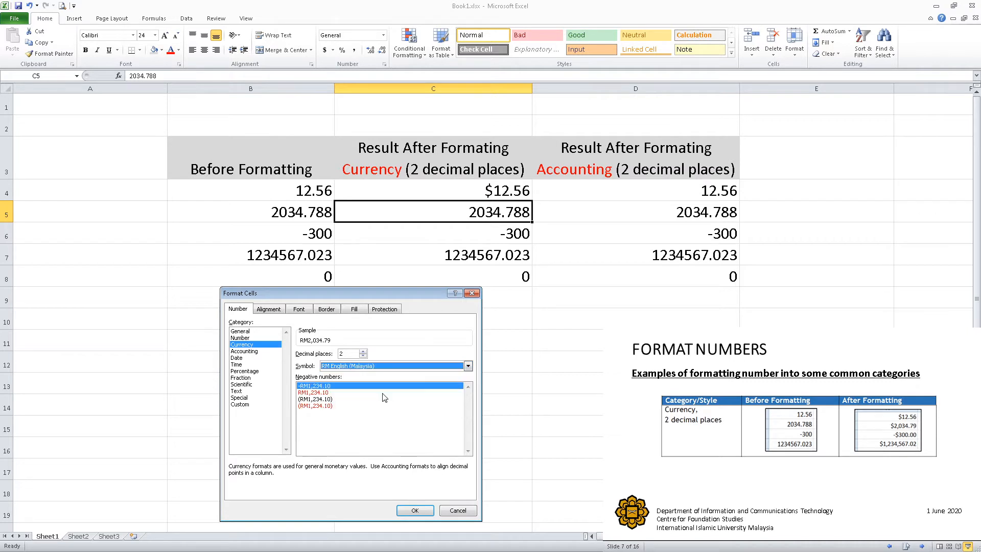
pyautogui.click(416, 510)
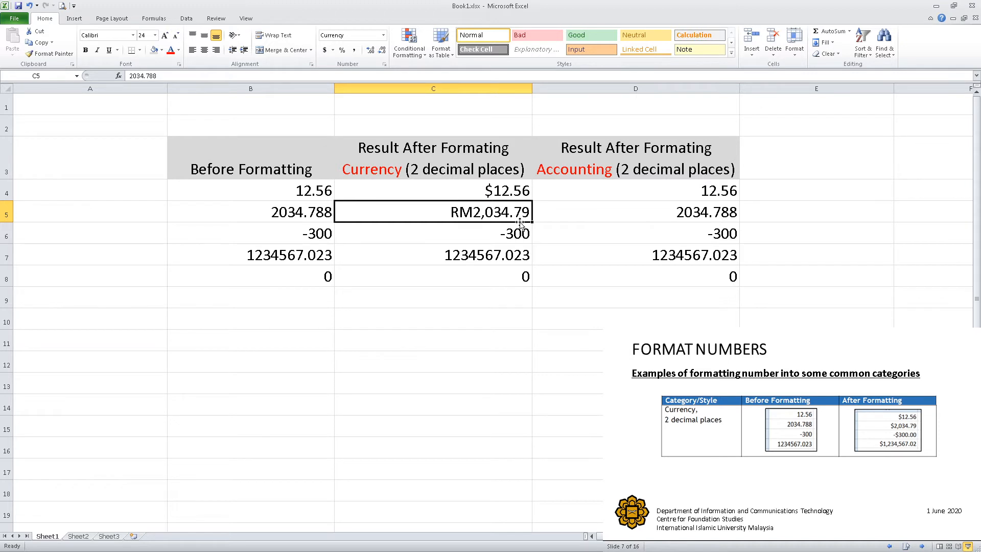
# Format the negative number in cell C6 as Currency with 2 decimal places, the $ symbol and a leading minus sign.
pyautogui.click(489, 237)
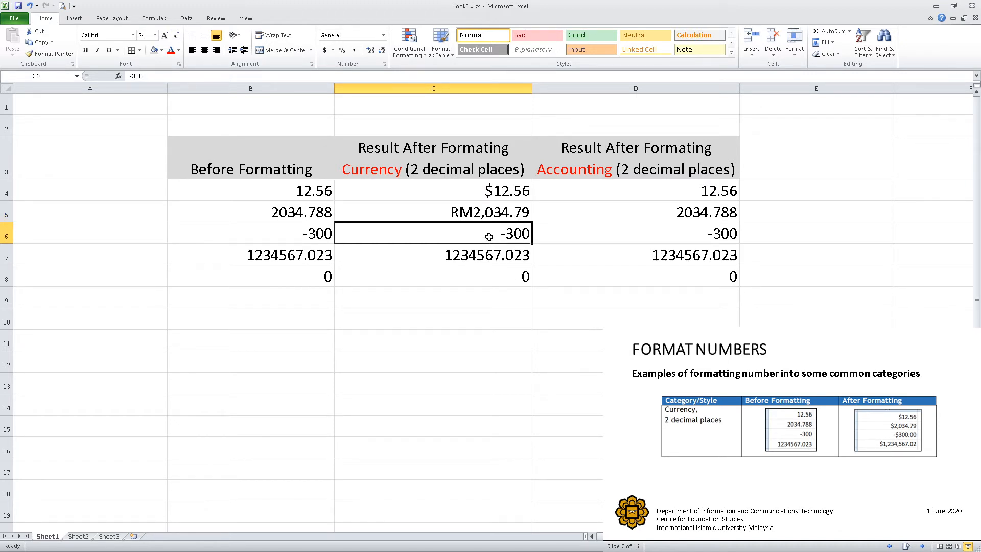
pyautogui.rightClick(435, 237)
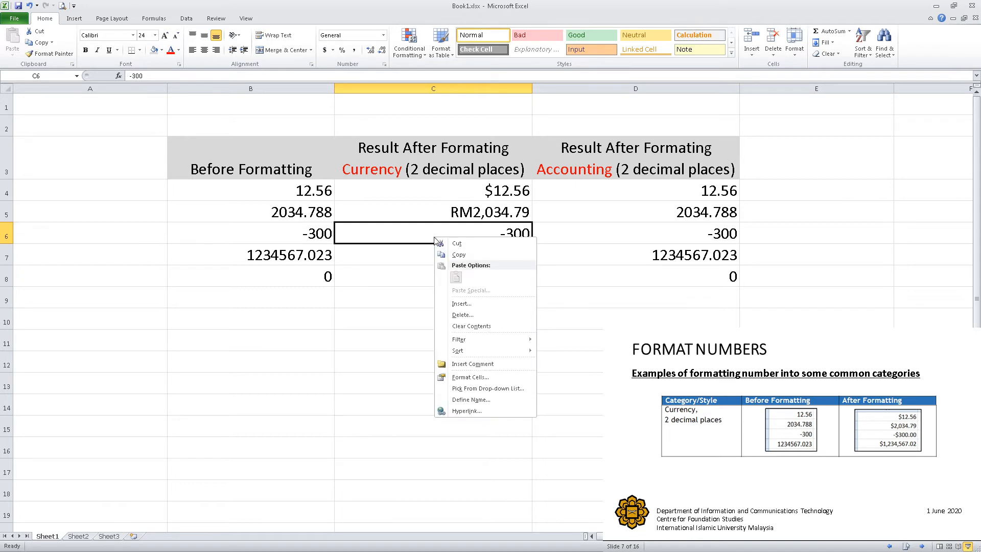
pyautogui.click(460, 378)
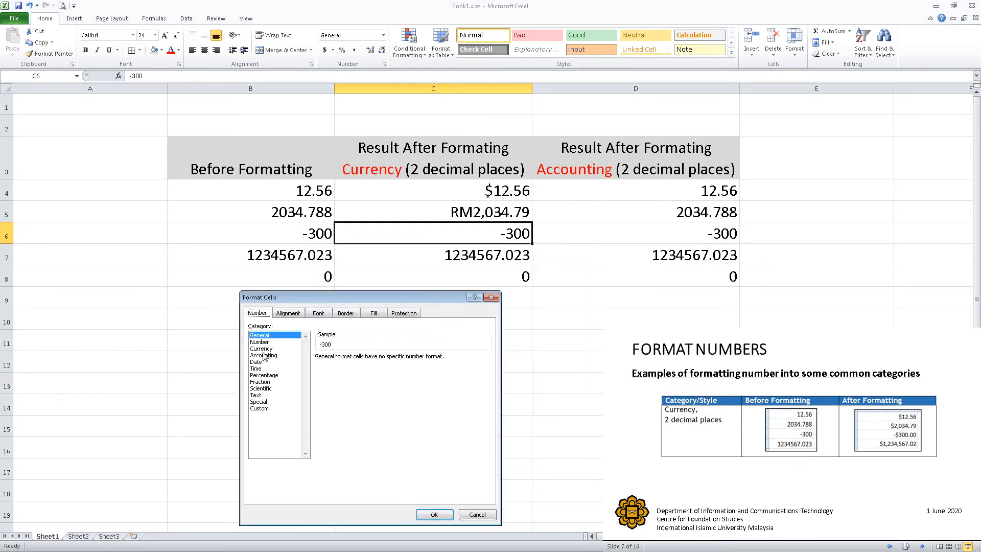
pyautogui.click(263, 349)
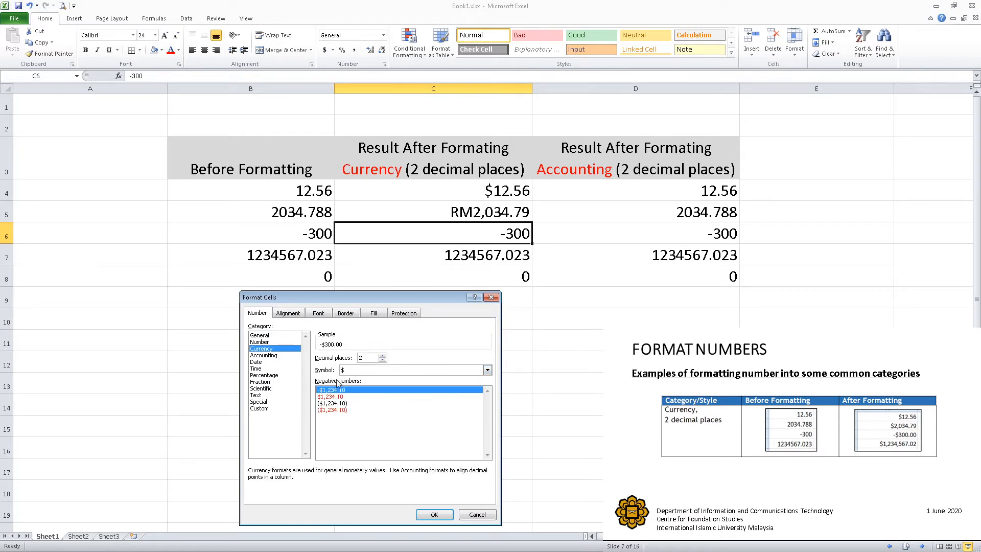
pyautogui.click(434, 515)
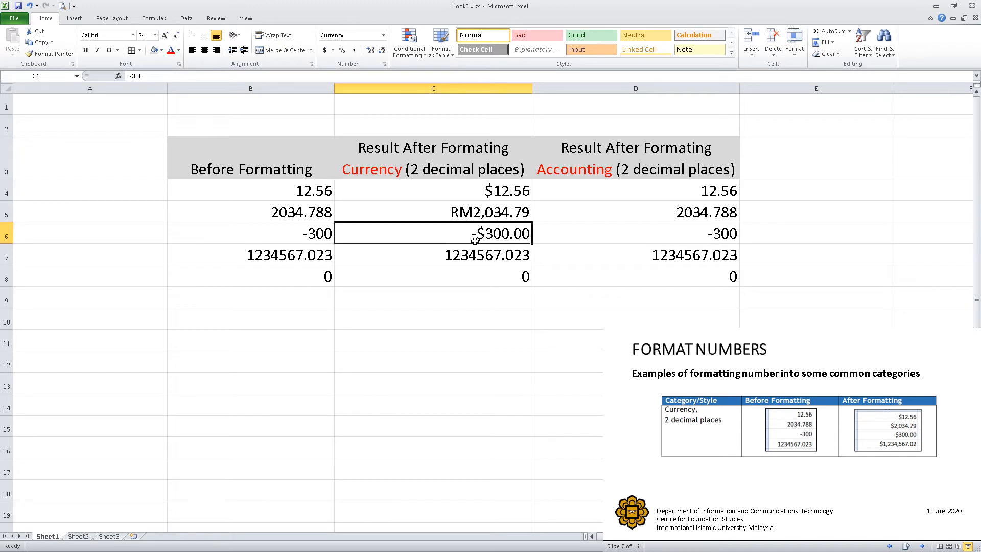
# Format cell C7 as Currency with 2 decimal places and the $ symbol.
pyautogui.click(451, 257)
pyautogui.rightClick(451, 257)
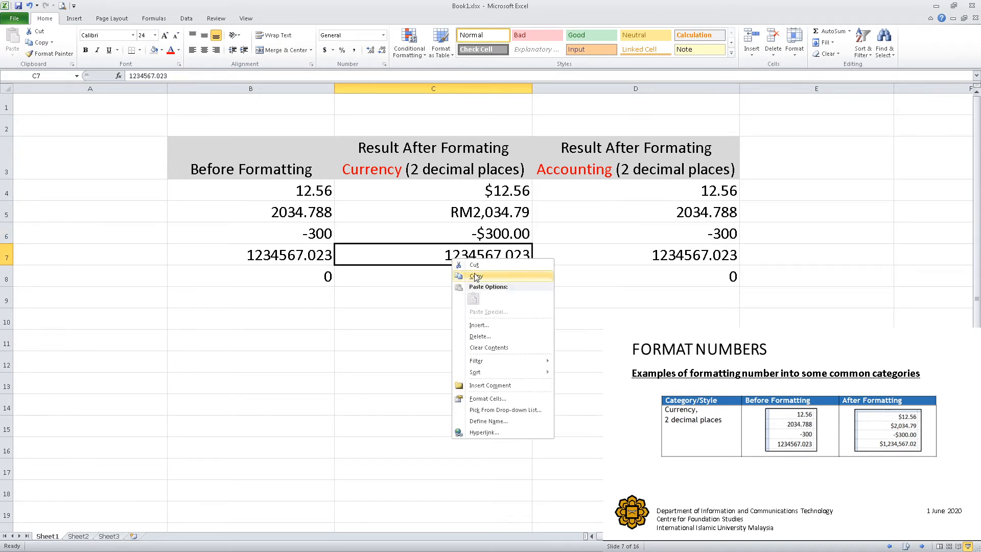
pyautogui.click(487, 399)
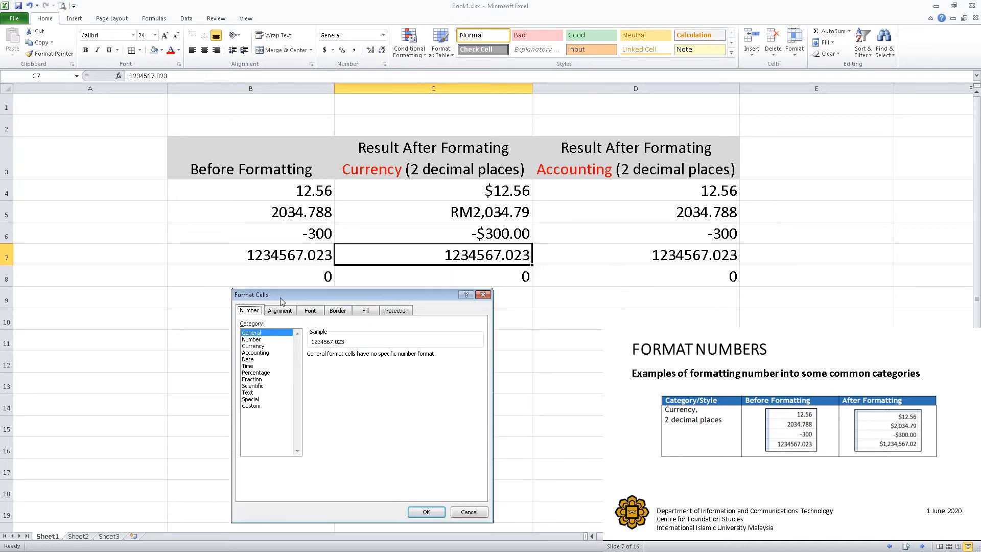
pyautogui.click(255, 347)
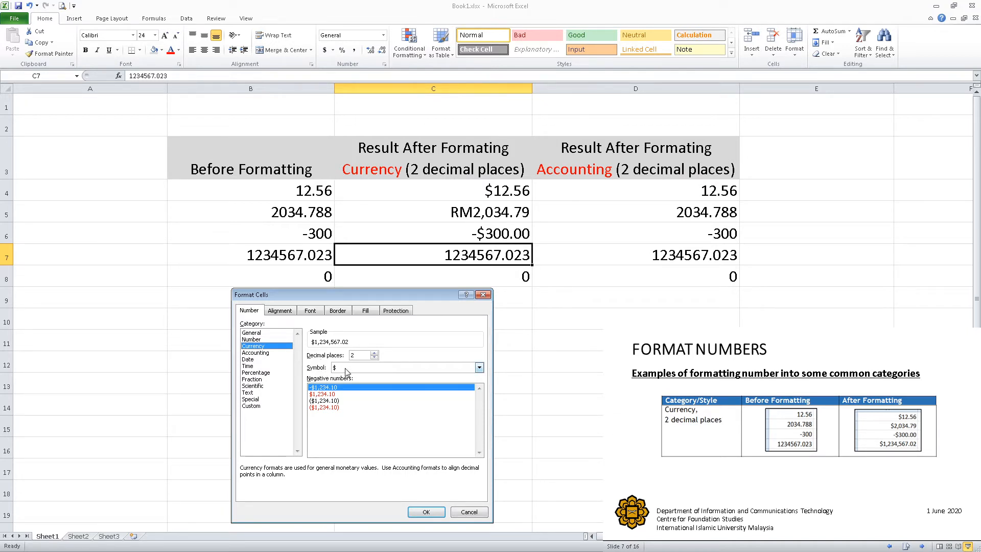
pyautogui.click(424, 512)
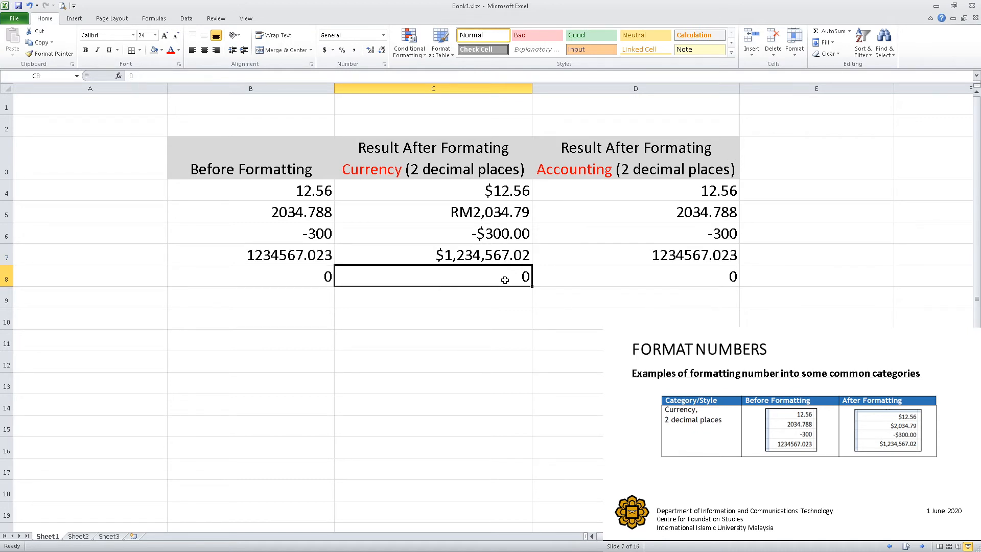
# Format the zero value in cell C8 as Currency with 2 decimal places and the $ symbol.
pyautogui.rightClick(505, 280)
pyautogui.click(534, 420)
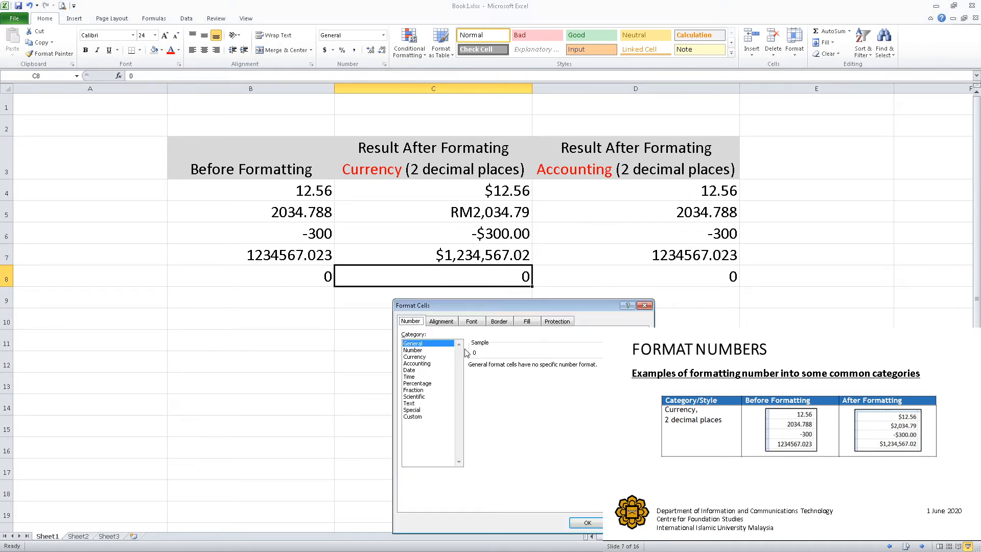
pyautogui.moveTo(456, 305); pyautogui.dragTo(280, 294)
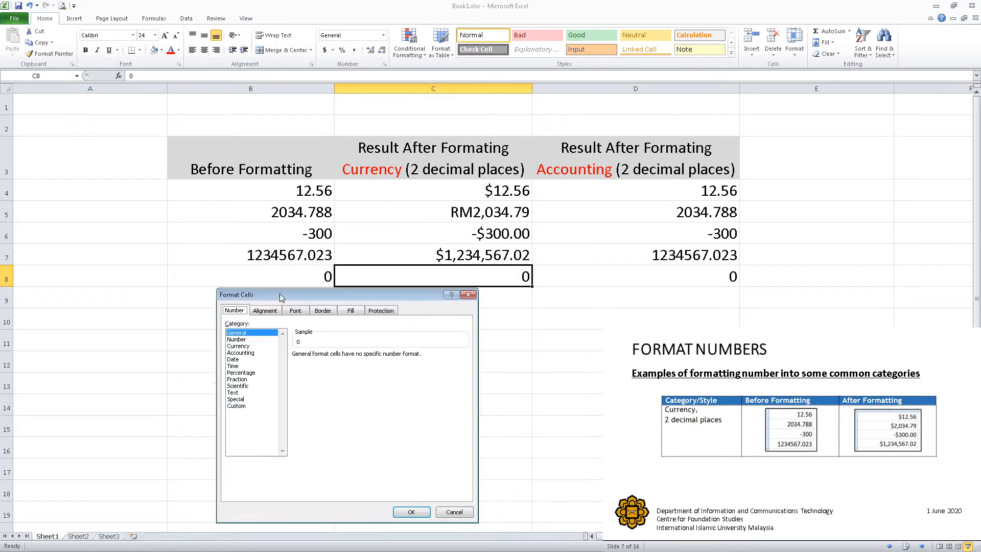
pyautogui.click(244, 346)
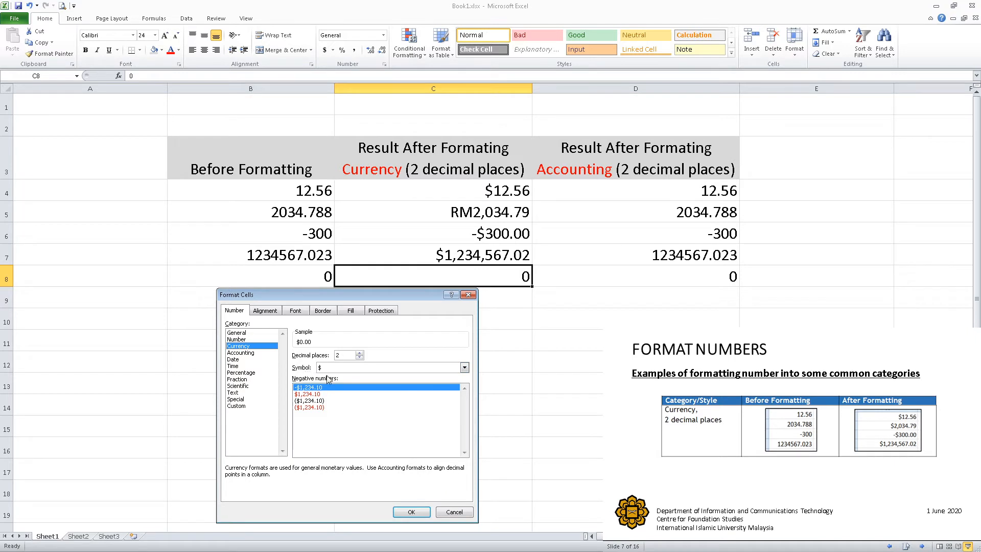
pyautogui.click(412, 512)
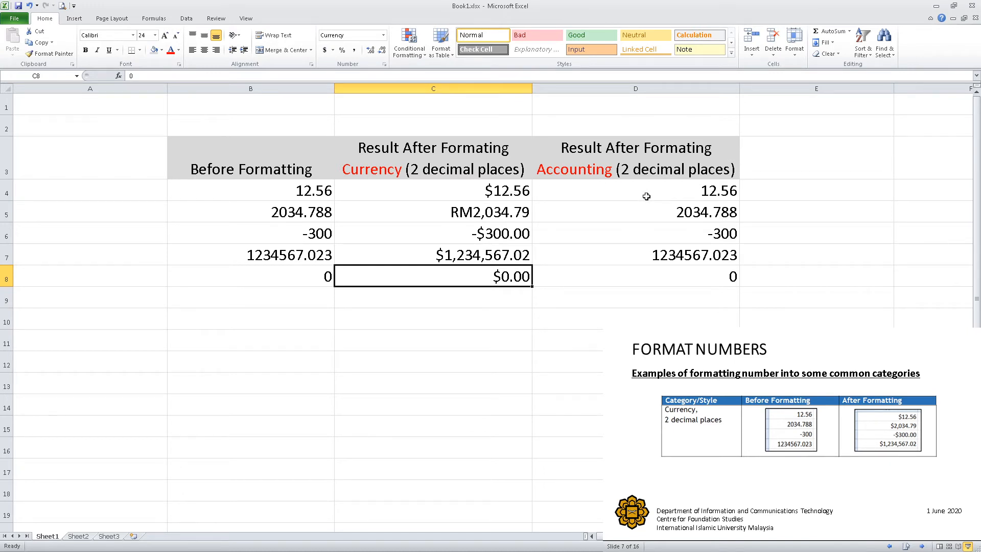
# Format cell D4 as Accounting with 2 decimal places and the $ symbol.
pyautogui.click(694, 197)
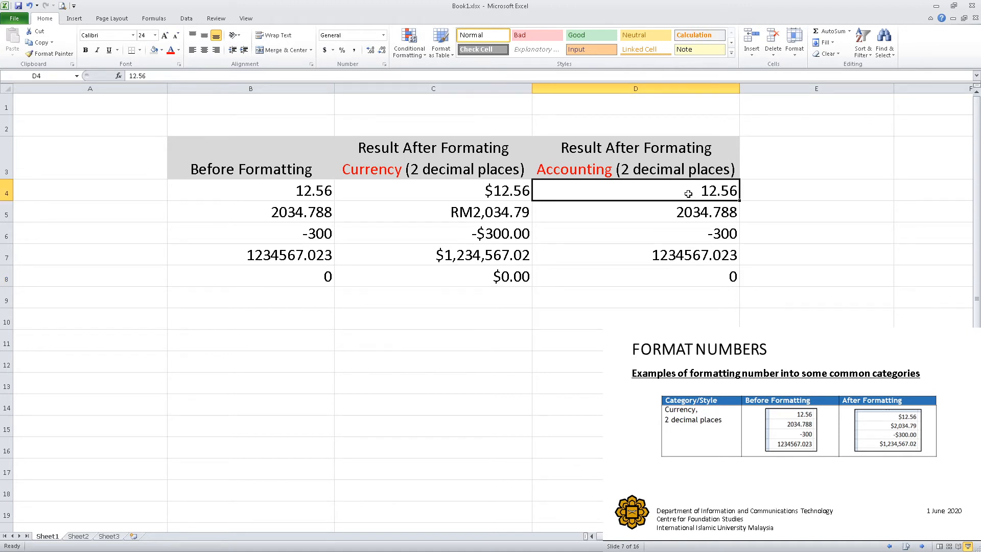
pyautogui.rightClick(689, 194)
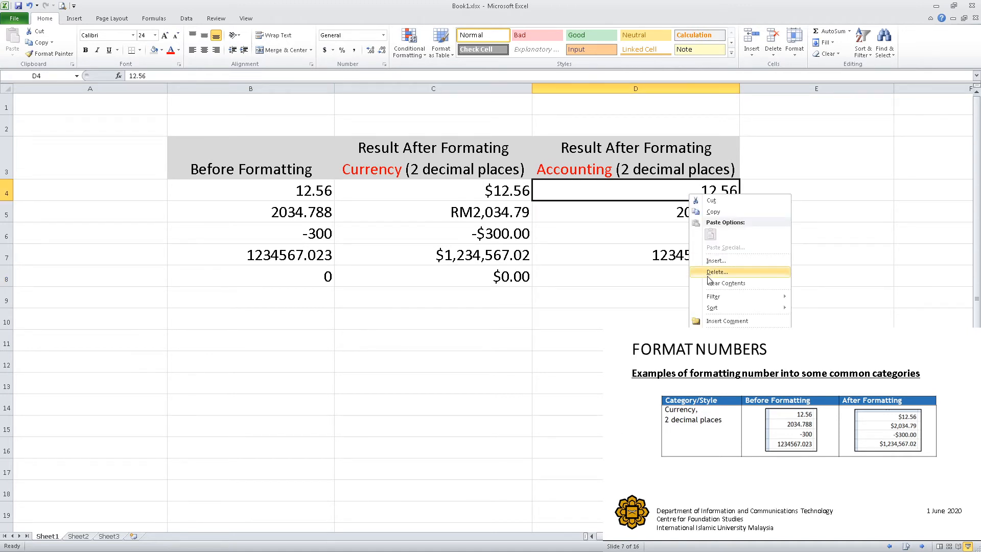
pyautogui.click(726, 334)
pyautogui.moveTo(678, 219); pyautogui.dragTo(409, 302)
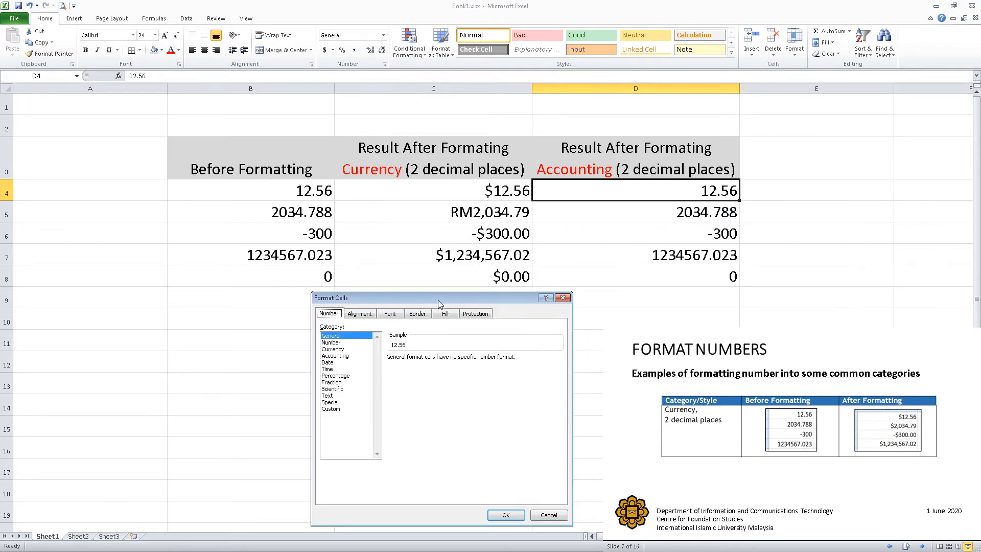
pyautogui.click(337, 356)
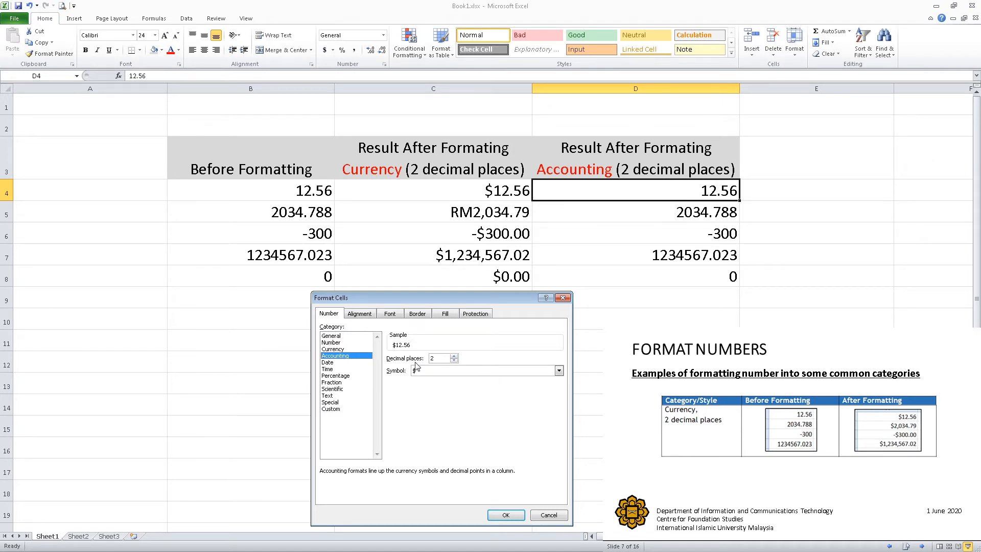
pyautogui.click(505, 515)
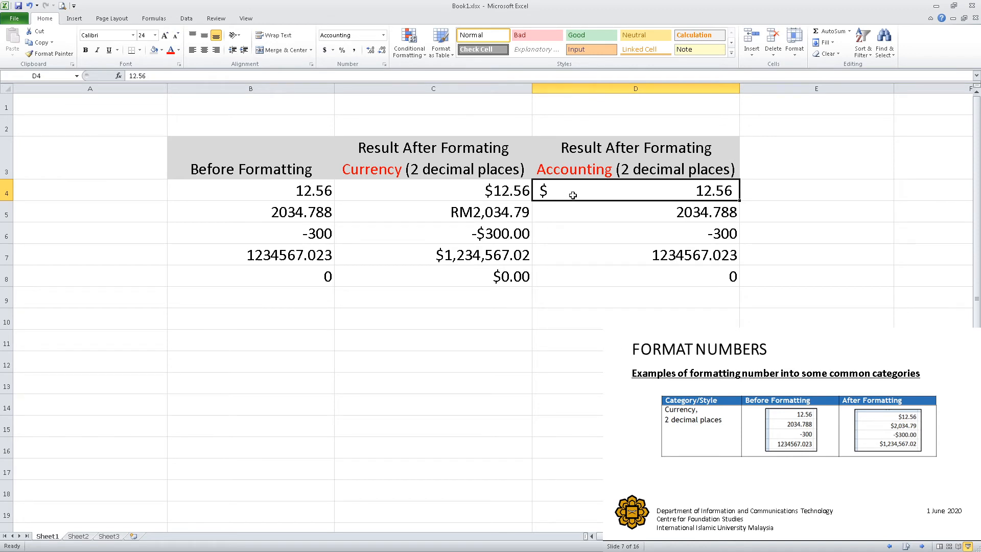
# Format cell D5 as Accounting with 2 decimal places and the $ symbol.
pyautogui.click(633, 220)
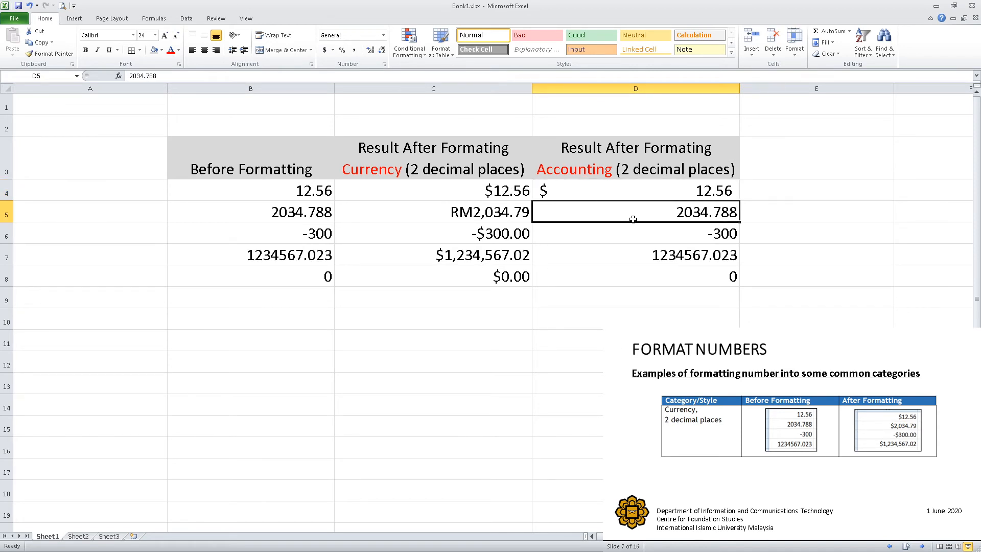
pyautogui.rightClick(634, 218)
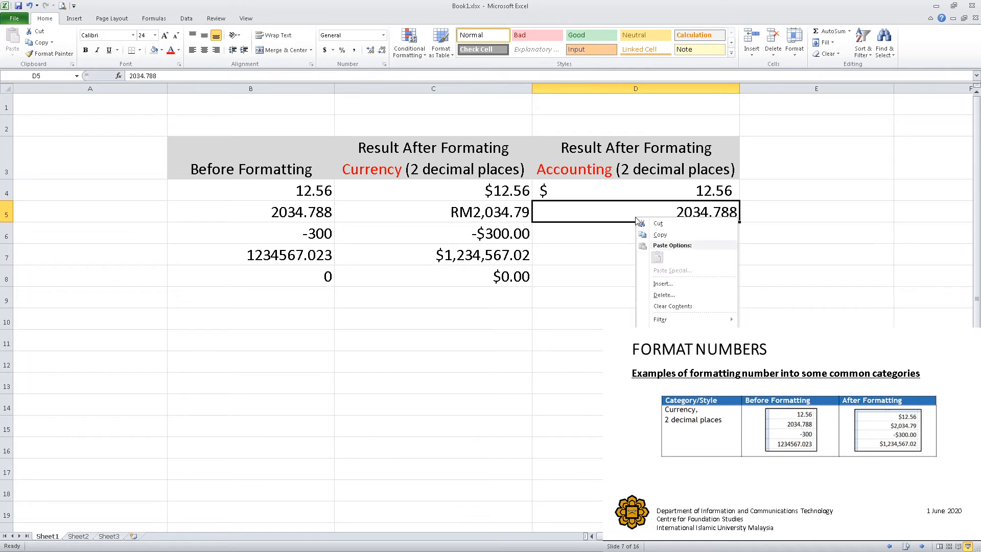
pyautogui.click(670, 356)
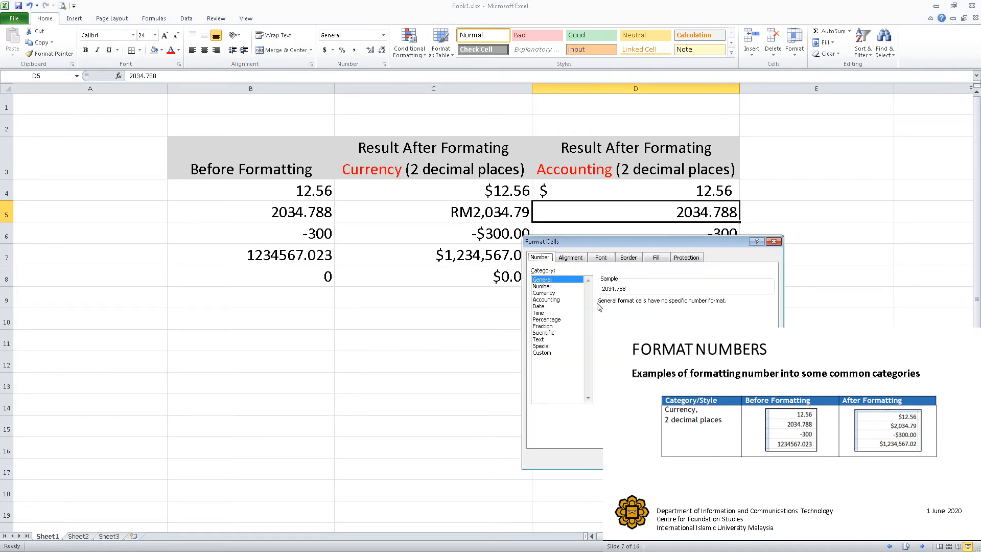
pyautogui.moveTo(344, 295); pyautogui.dragTo(325, 296)
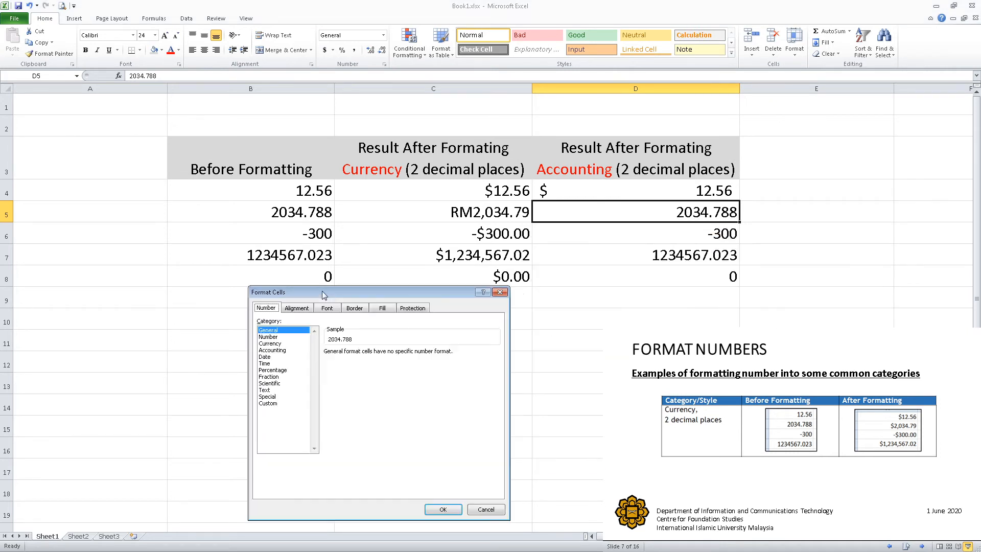
pyautogui.click(276, 352)
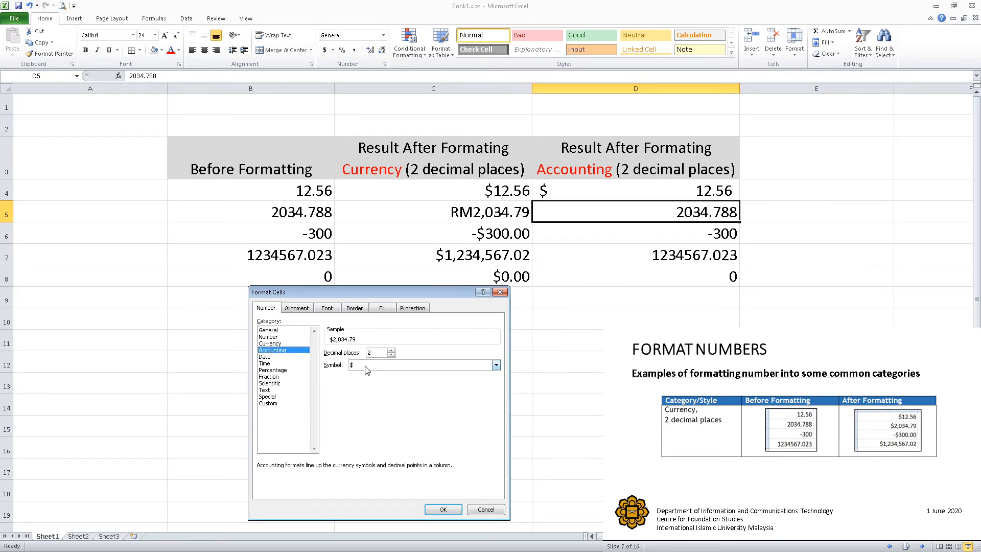
pyautogui.click(448, 511)
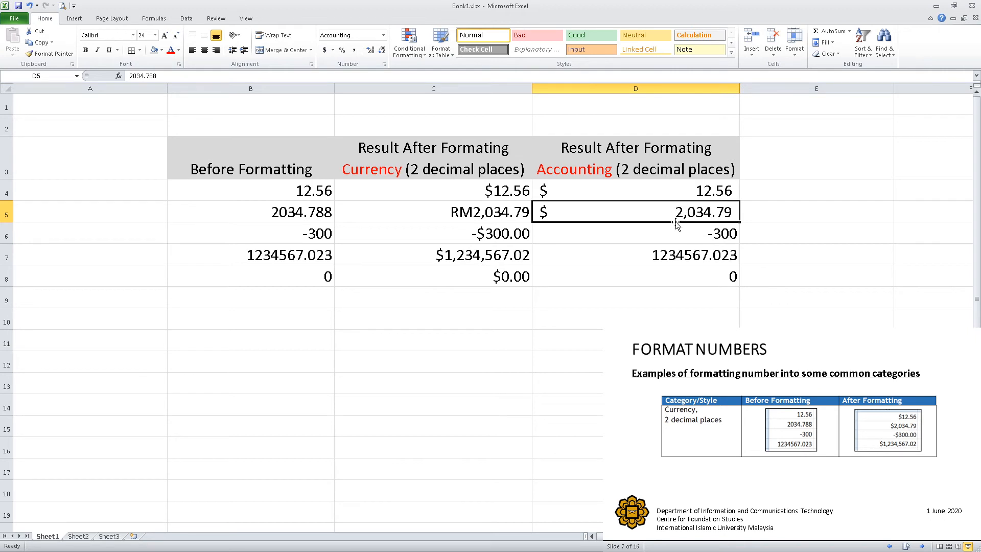
# Format the negative number in cell D6 as Accounting with 2 decimal places and the $ symbol.
pyautogui.click(712, 239)
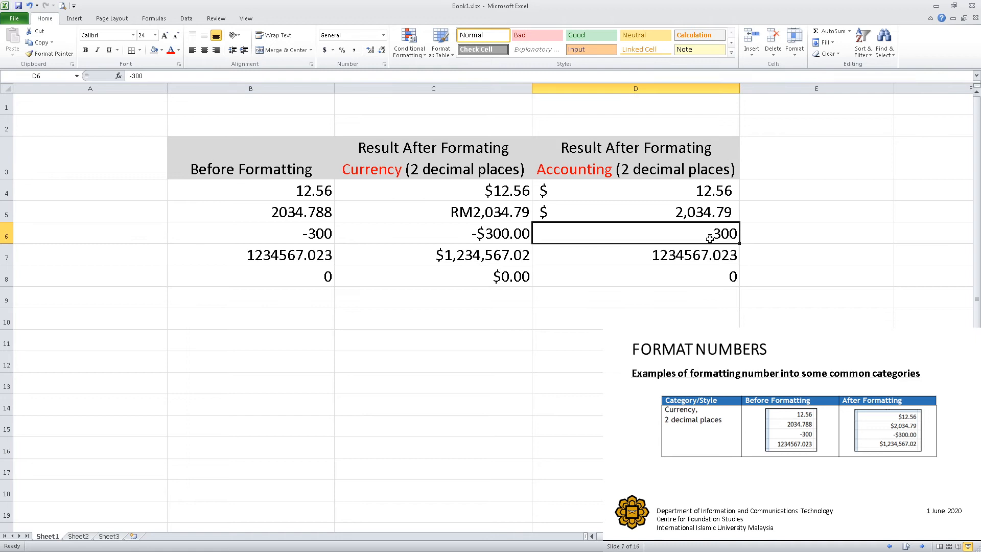
pyautogui.rightClick(676, 238)
pyautogui.click(708, 377)
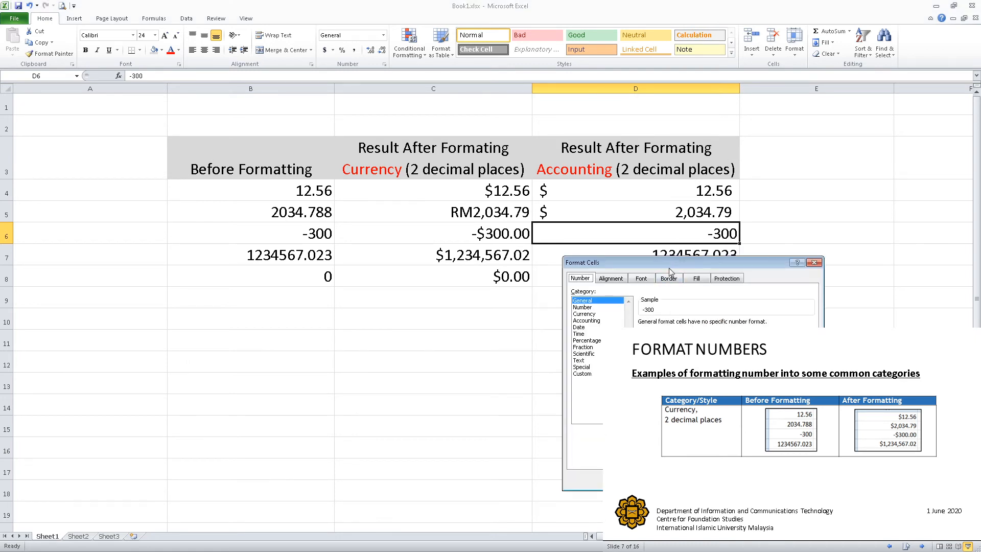
pyautogui.moveTo(498, 322); pyautogui.dragTo(340, 299)
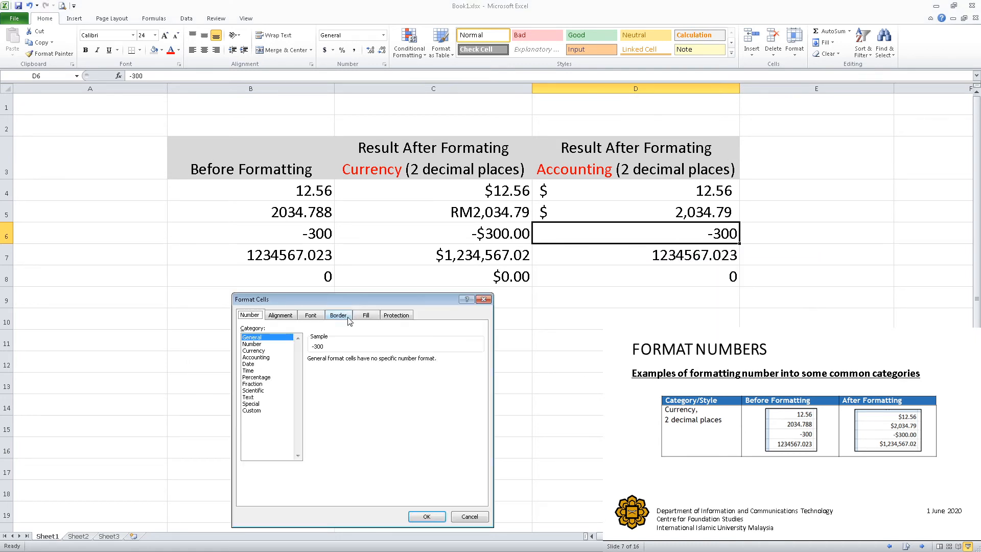
pyautogui.click(257, 357)
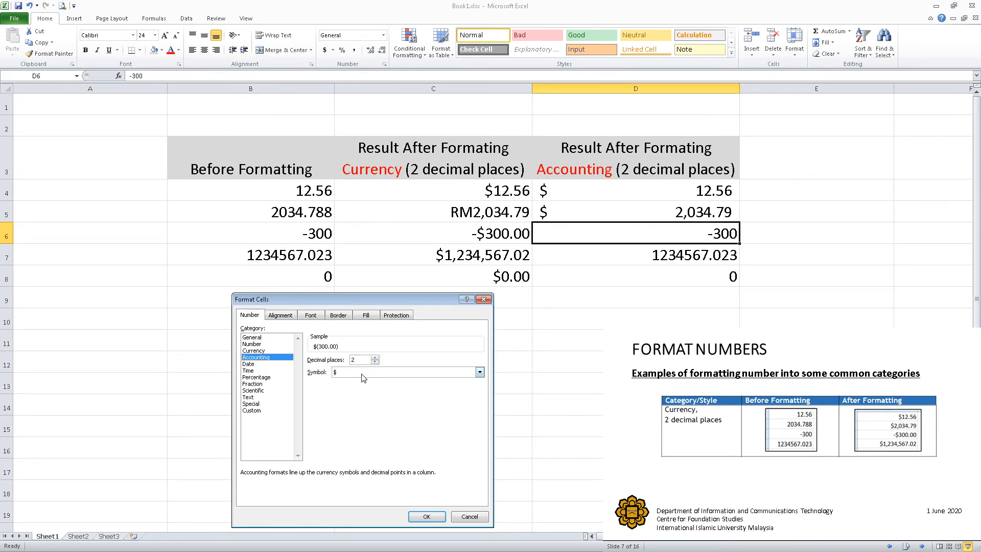
pyautogui.click(427, 518)
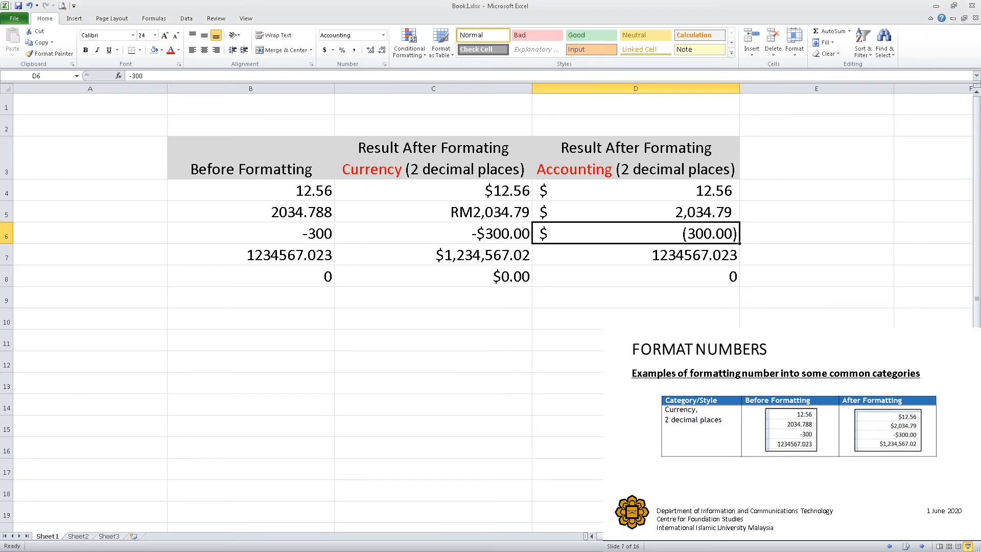
# Switch to the PowerPoint slide show, advance it to the Accounting, 2 decimal places example, and return to the Excel worksheet.
pyautogui.click(870, 507)
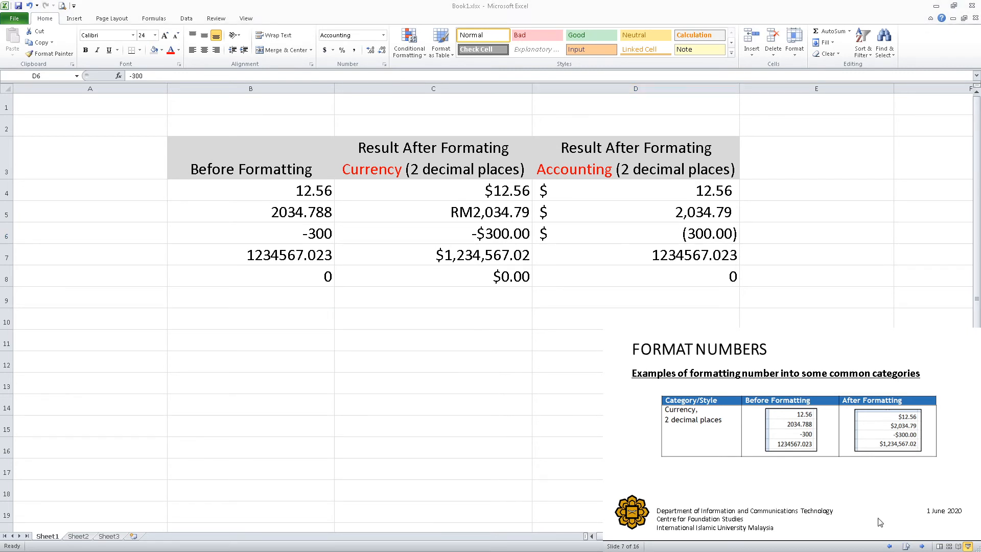
pyautogui.click(880, 522)
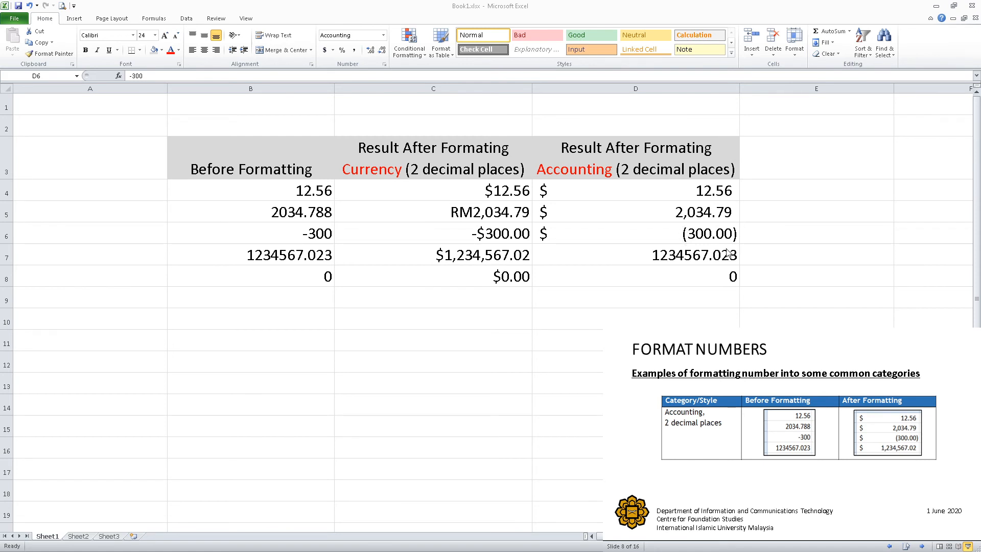
pyautogui.press('F2')
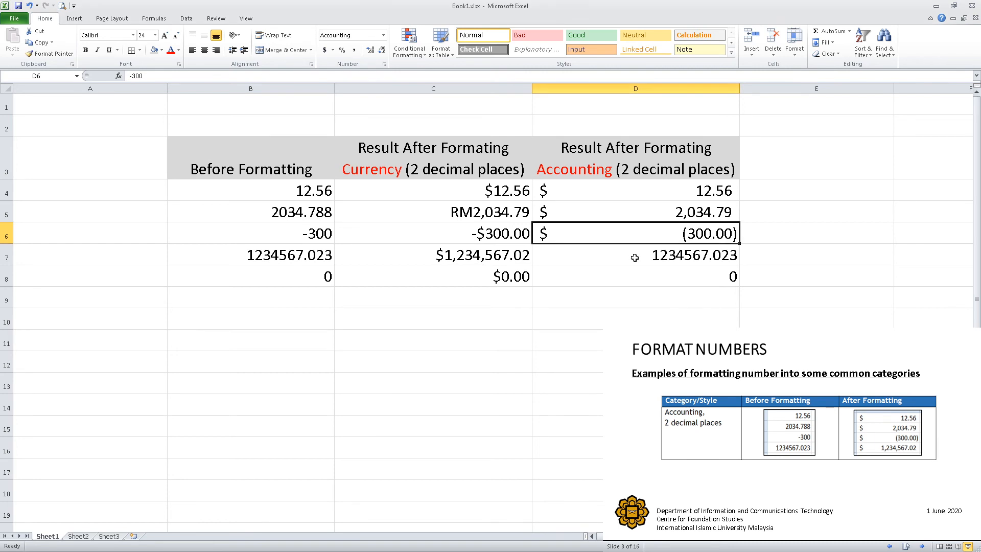
# Format cell D7 as Accounting with 2 decimal places and the $ symbol.
pyautogui.press('Return')
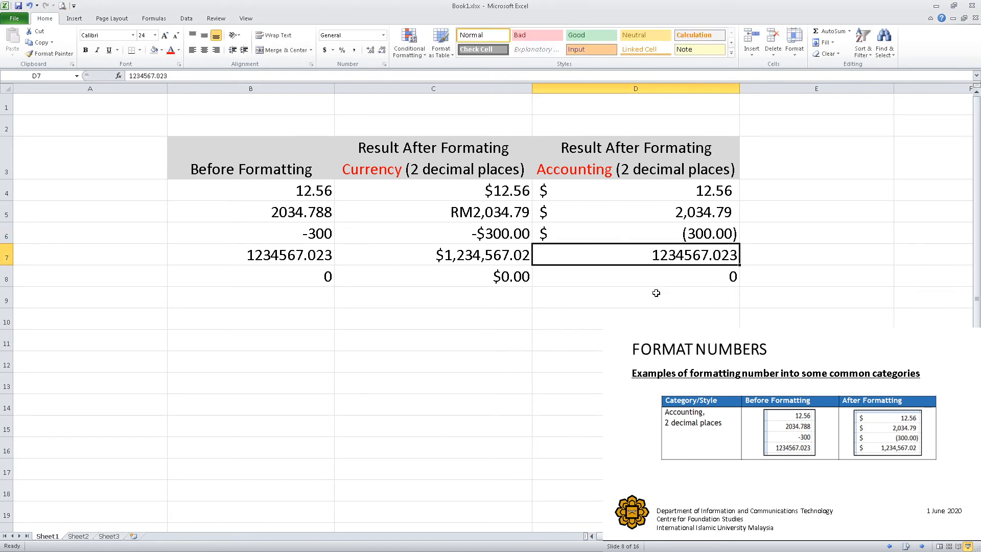
pyautogui.rightClick(644, 260)
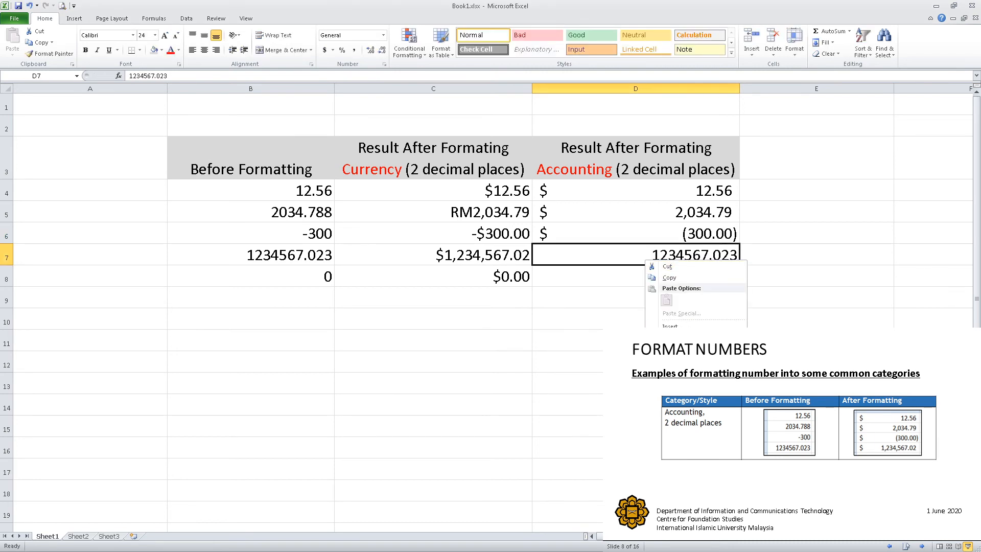
pyautogui.click(675, 397)
pyautogui.moveTo(643, 286); pyautogui.dragTo(366, 295)
pyautogui.click(299, 353)
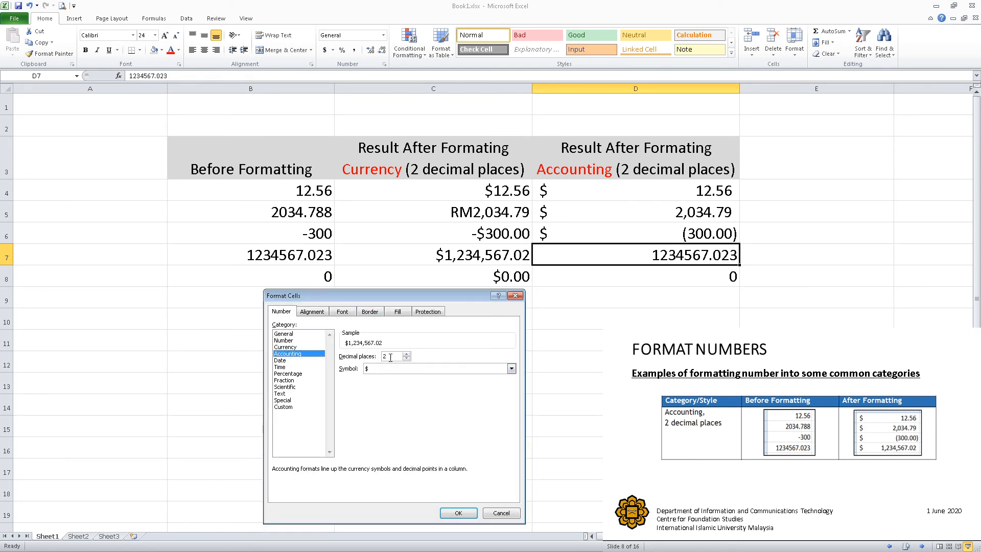
pyautogui.click(453, 514)
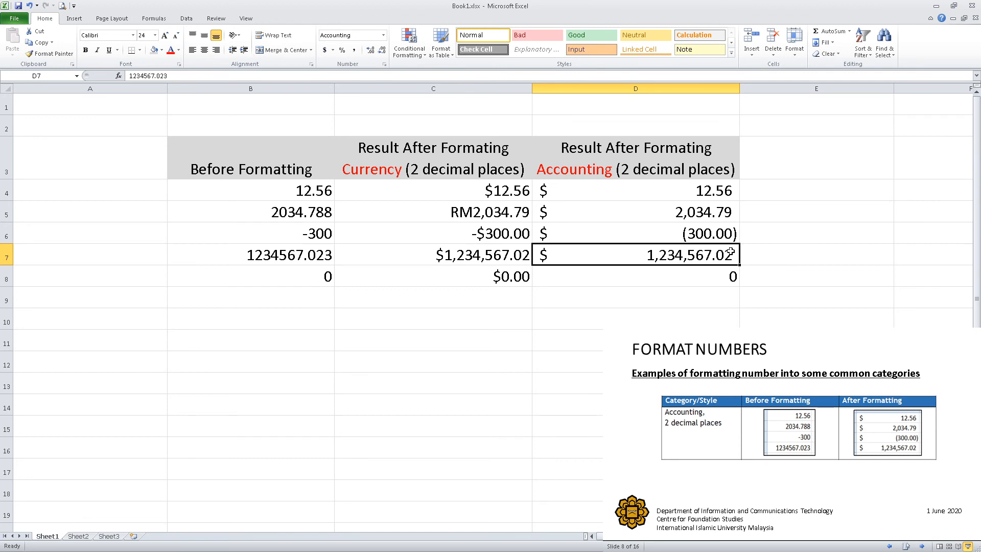
# Format the zero value in cell D8 as Accounting with 2 decimal places and the $ symbol.
pyautogui.click(666, 278)
pyautogui.rightClick(666, 279)
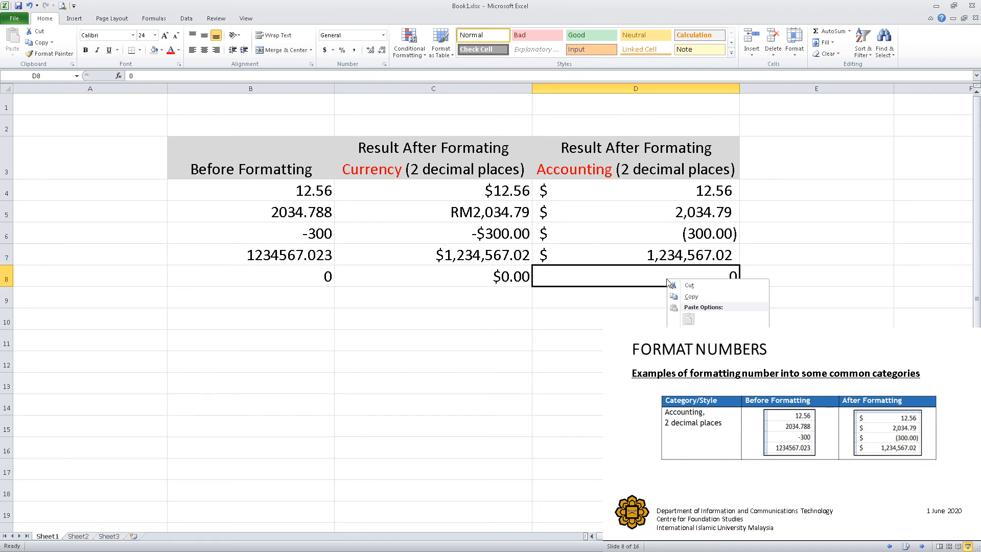
pyautogui.click(701, 416)
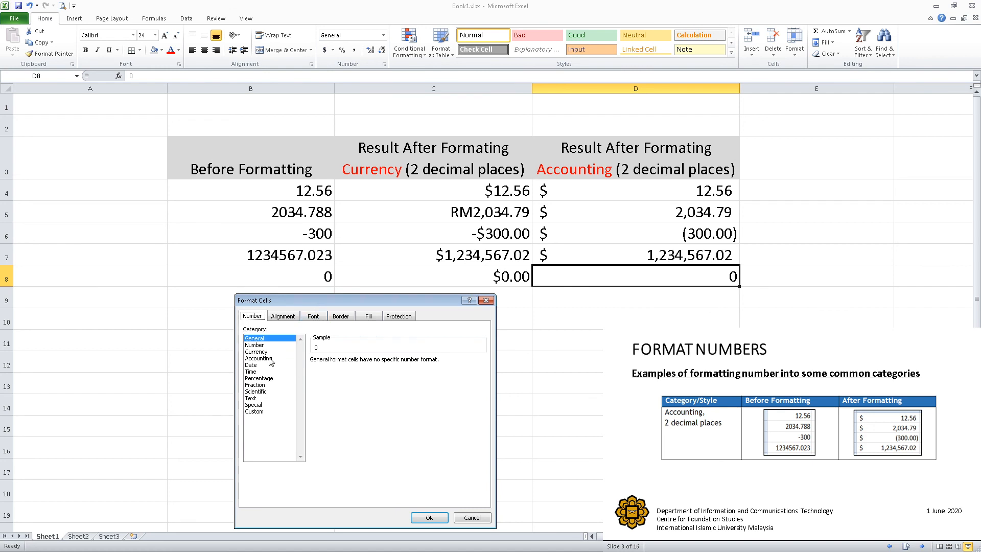
pyautogui.click(270, 359)
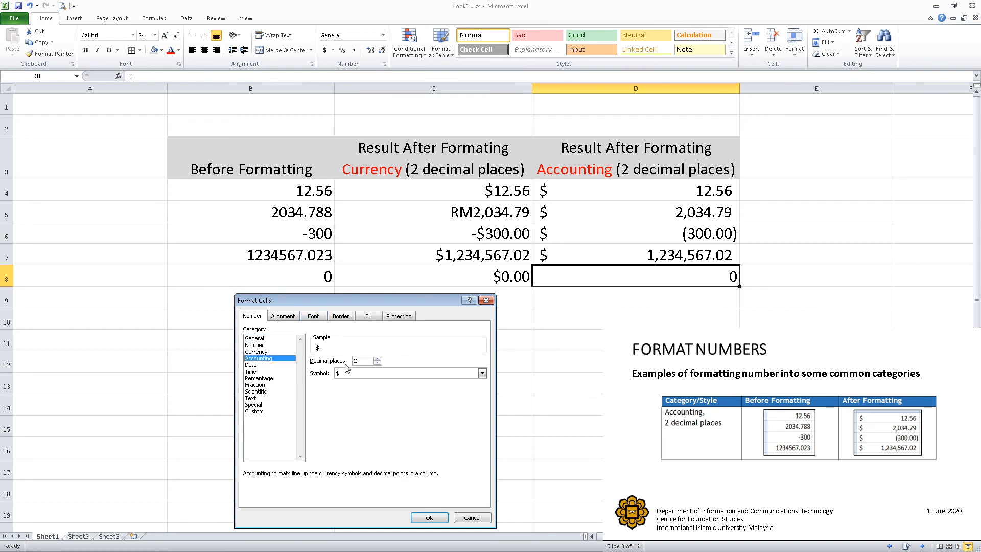
pyautogui.click(428, 517)
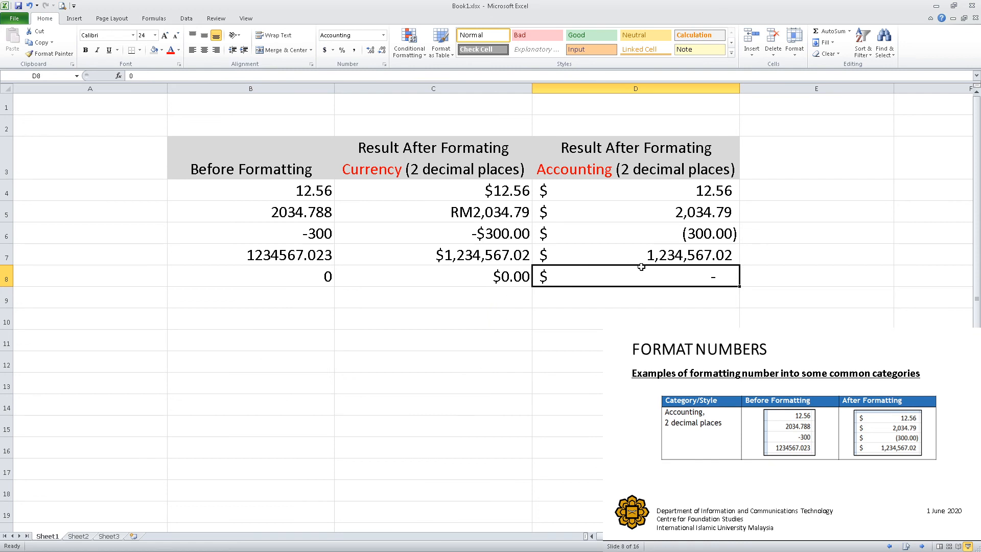